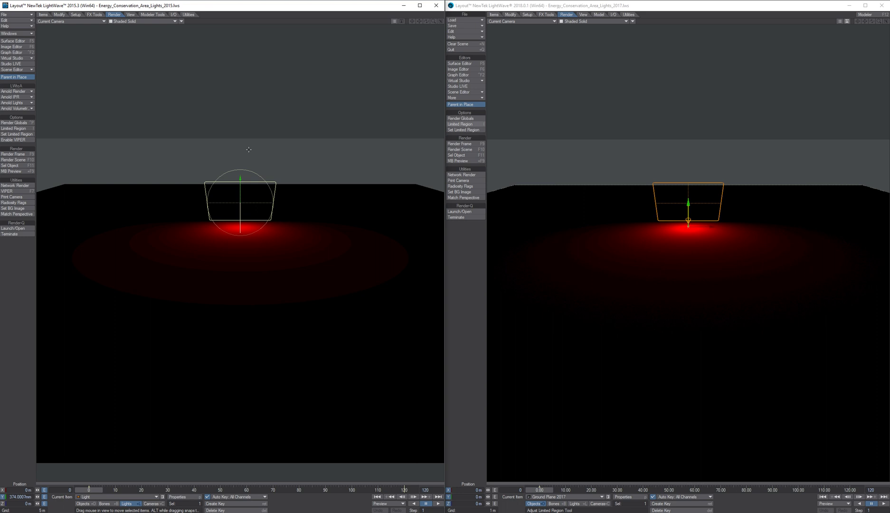
Switch the LightWave 2015 viewport from Shaded Solid to the VPR render preview.
key("ctrl+f")
left_click(400, 146)
left_click(143, 22)
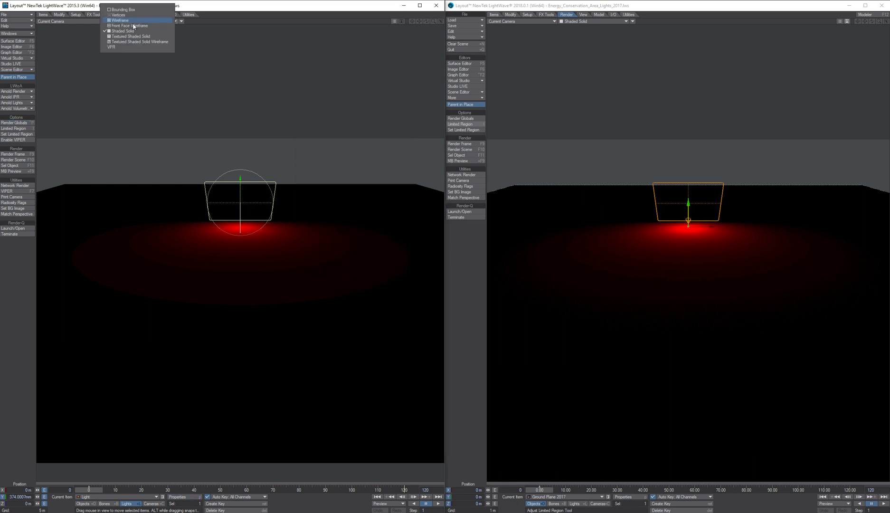
left_click(117, 47)
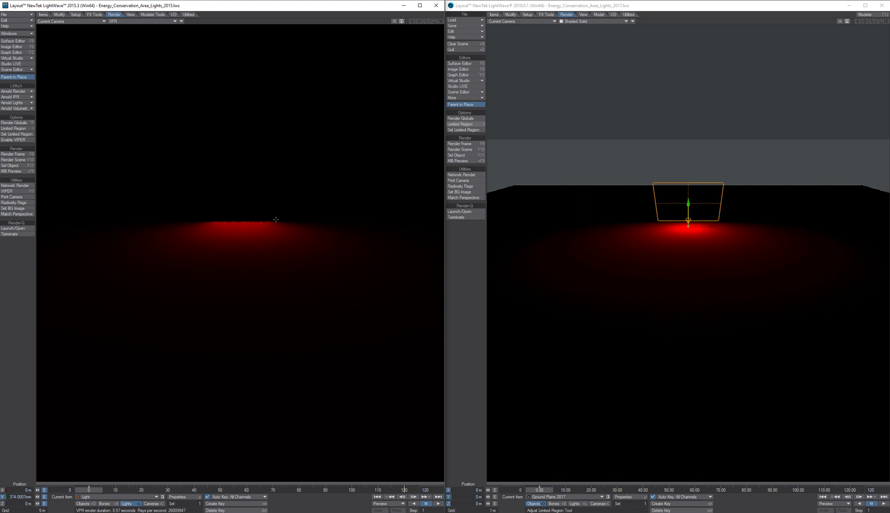
Check the light samples in the Render Globals of the LightWave 2015 scene, and close the settings.
key("ctrl+f")
key("ctrl+f")
key("ctrl+f")
left_click(327, 156)
left_click(367, 237)
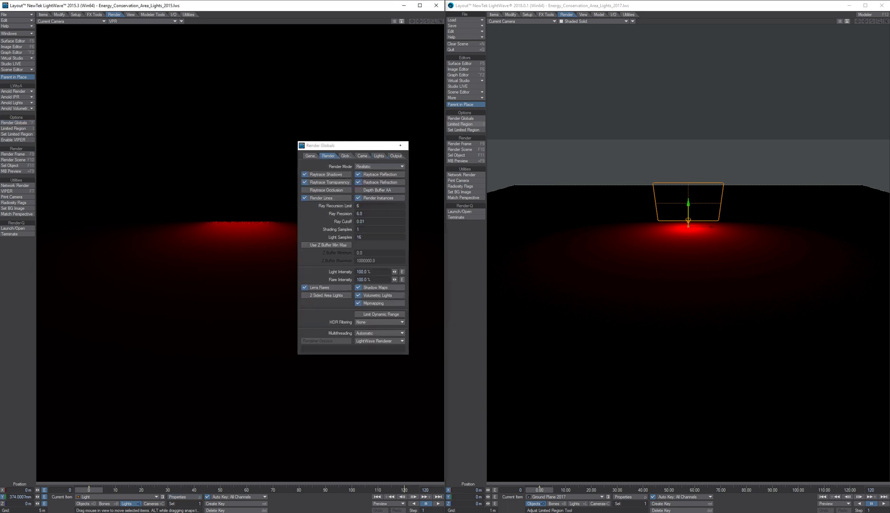
left_click(400, 145)
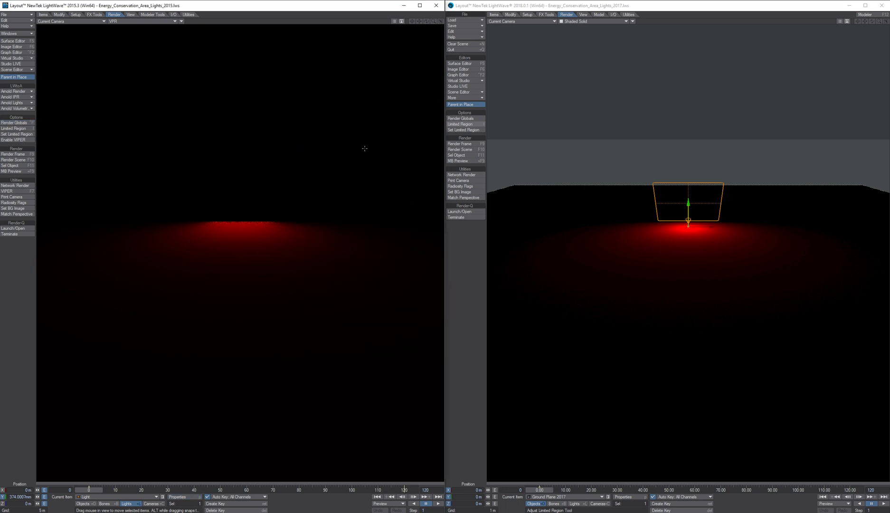
Switch the LightWave 2018 viewport to VPR and review the area light's properties, including its samples.
left_click(577, 22)
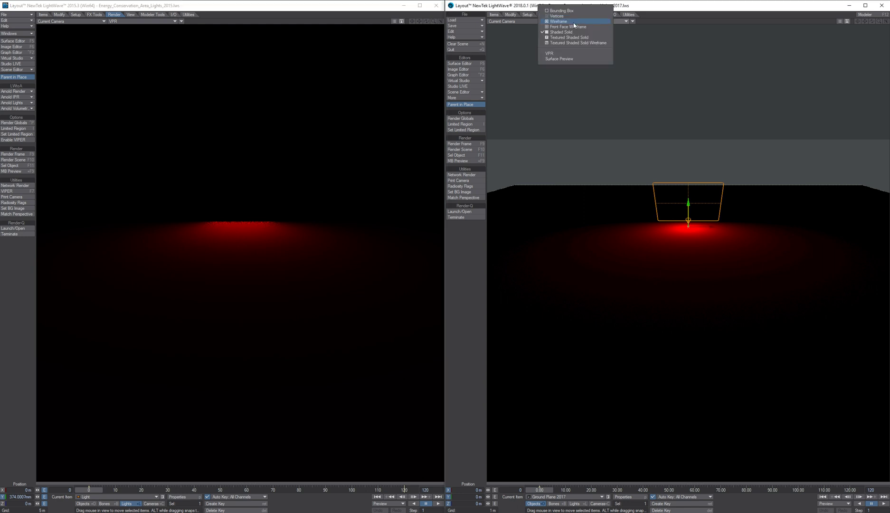
left_click(561, 55)
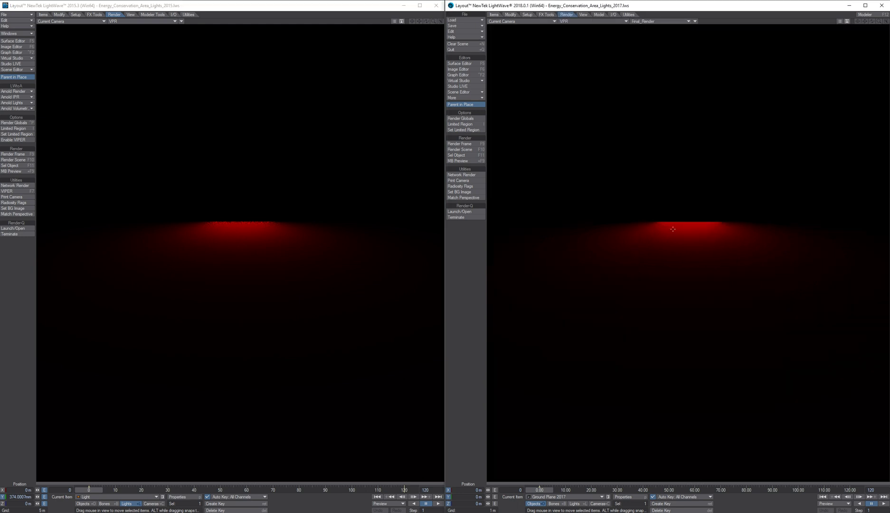
left_click(574, 504)
left_click(637, 497)
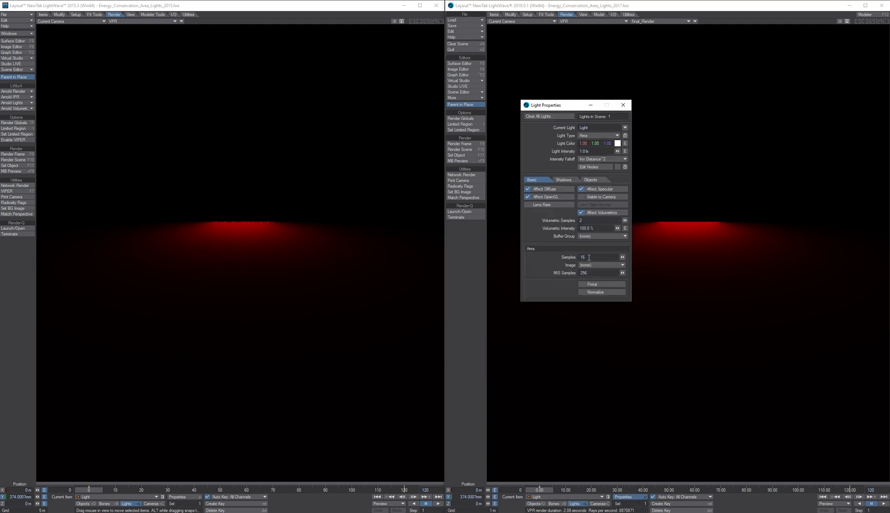
left_click(624, 105)
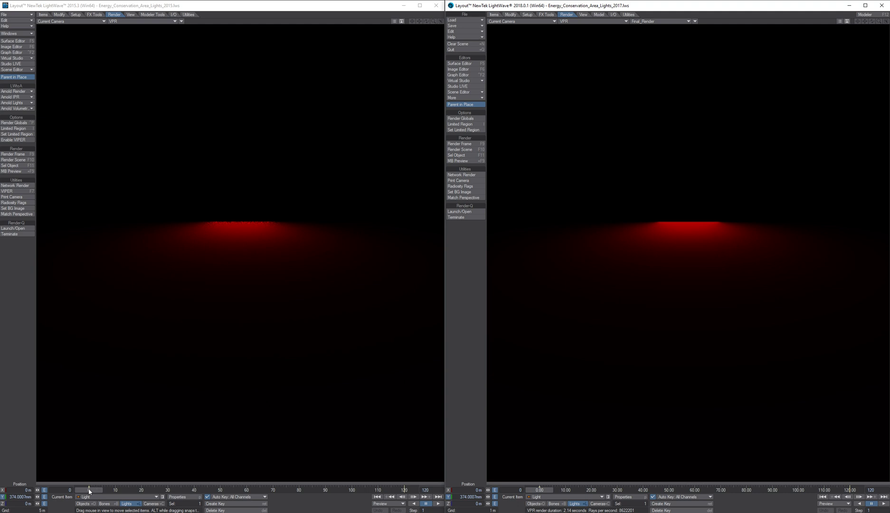
Scrub both scenes' timelines to compare the raised area light's falloff, returning each scene to frame 0.
left_click(200, 254)
left_click_drag(91, 490, 404, 490)
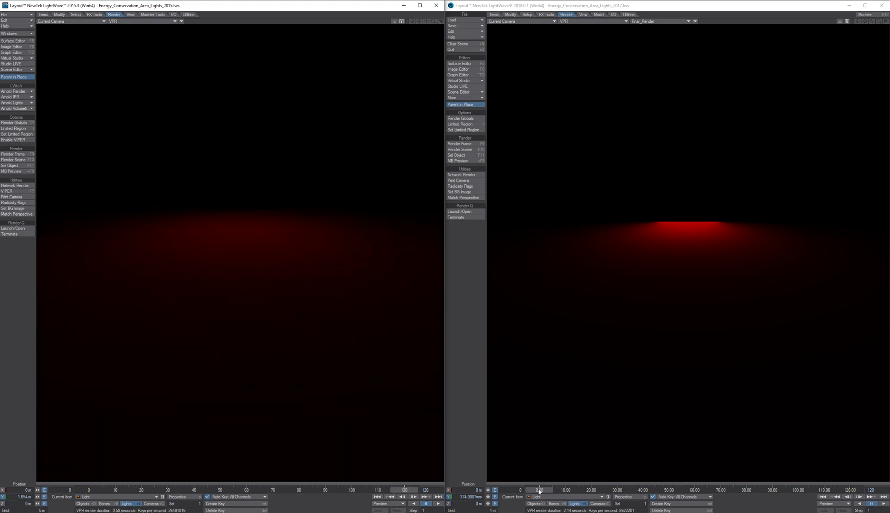
left_click_drag(540, 490, 620, 490)
left_click_drag(646, 461, 539, 489)
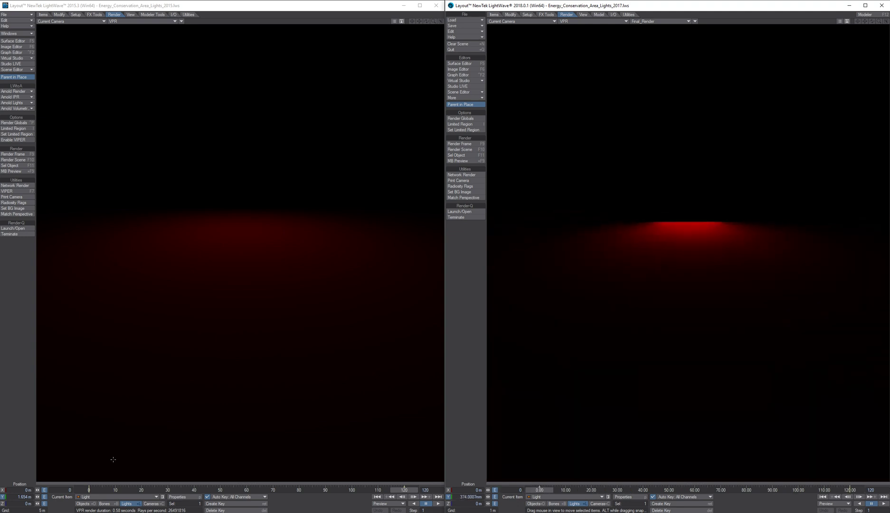
left_click_drag(403, 490, 88, 489)
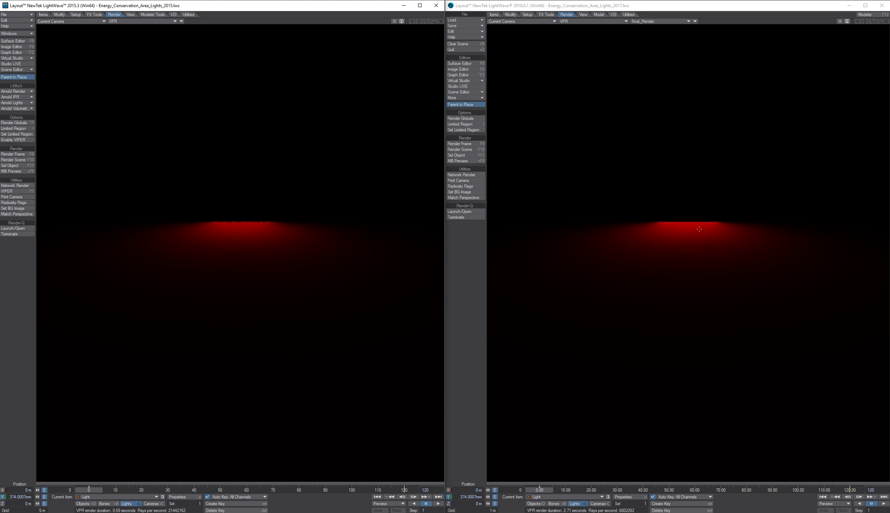
Review the material and shading model of the Ground Plane surface in LightWave 2018.
left_click(460, 64)
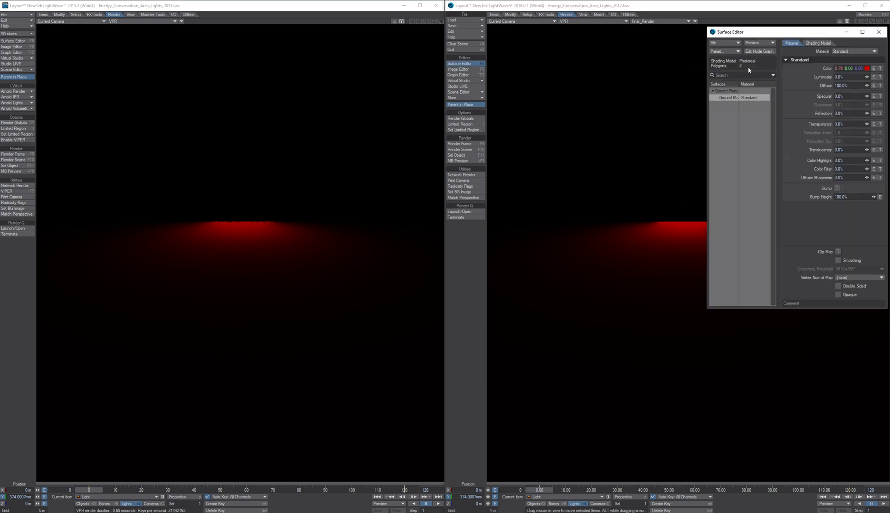
left_click(817, 43)
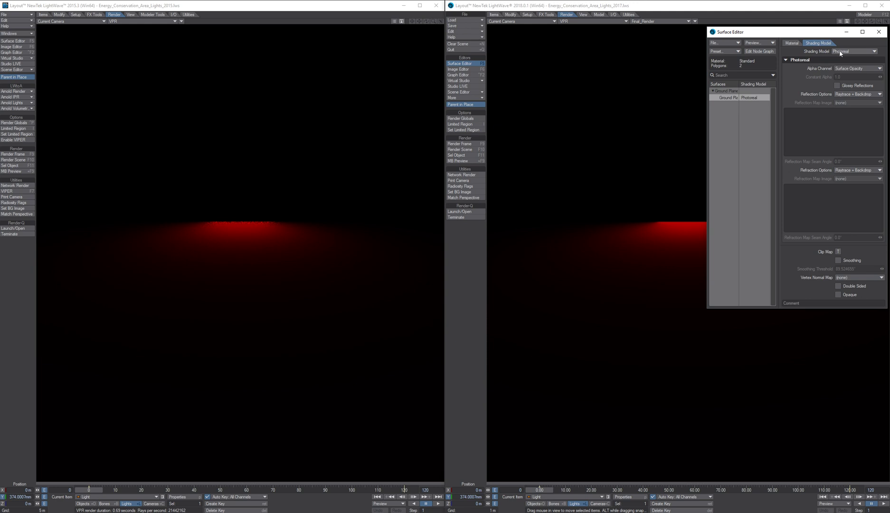
left_click(792, 43)
left_click(879, 31)
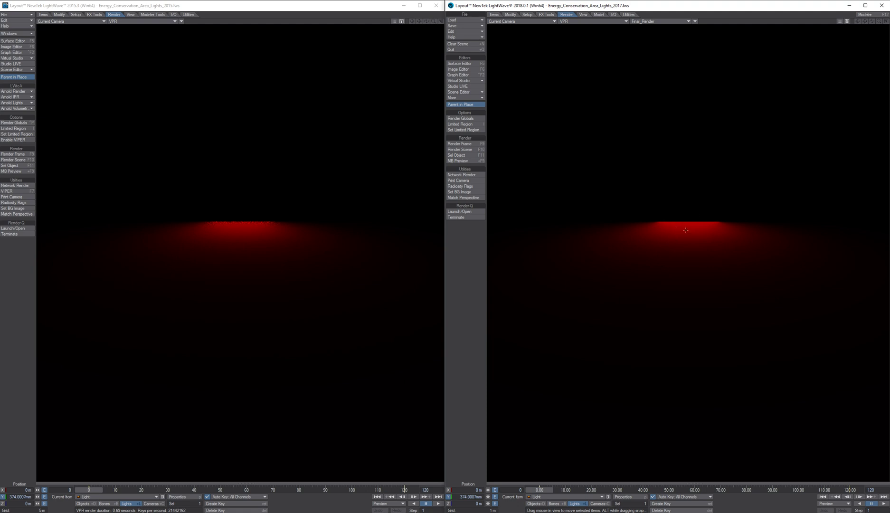
Open the Ground Plane surface's node graph in LightWave 2018, spread out its nodes to inspect them, and close the graph.
left_click(466, 63)
left_click(759, 51)
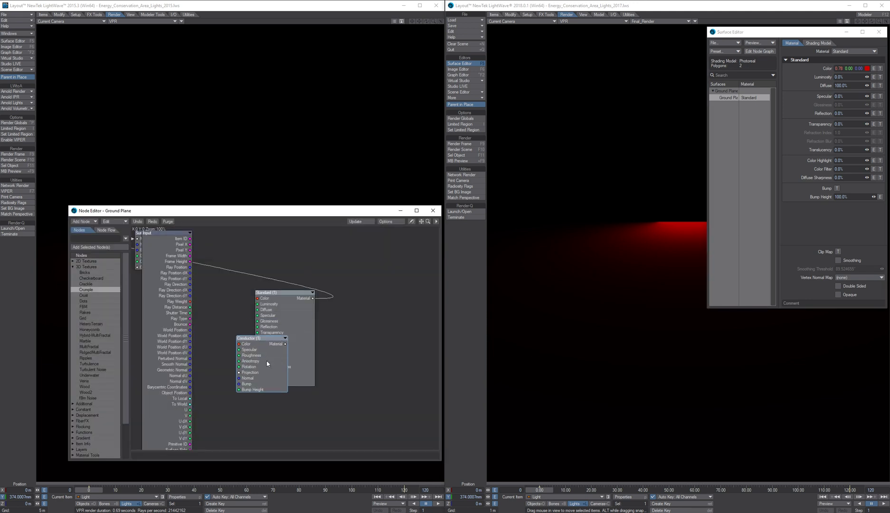
left_click_drag(285, 315, 268, 302)
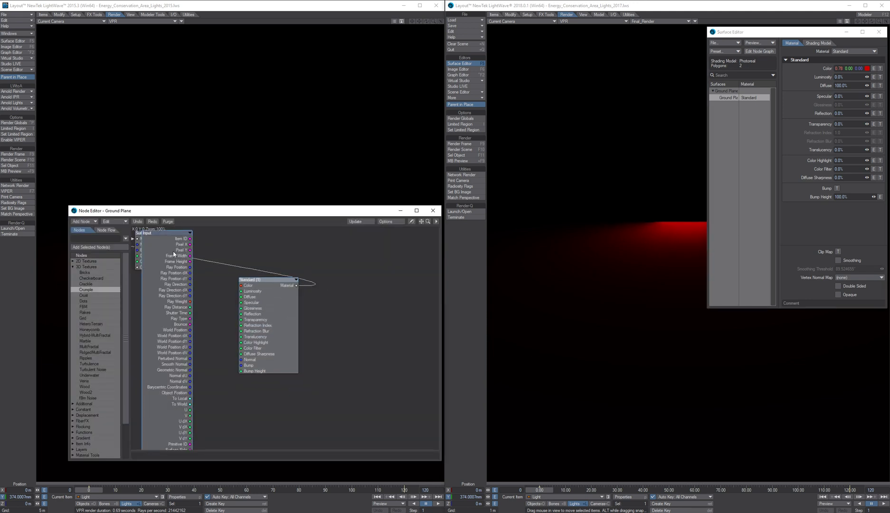
left_click_drag(181, 260, 400, 284)
left_click_drag(139, 251, 363, 269)
left_click_drag(274, 293, 218, 284)
left_click_drag(401, 255, 418, 274)
left_click_drag(370, 258, 304, 250)
left_click_drag(394, 273, 368, 243)
left_click(434, 211)
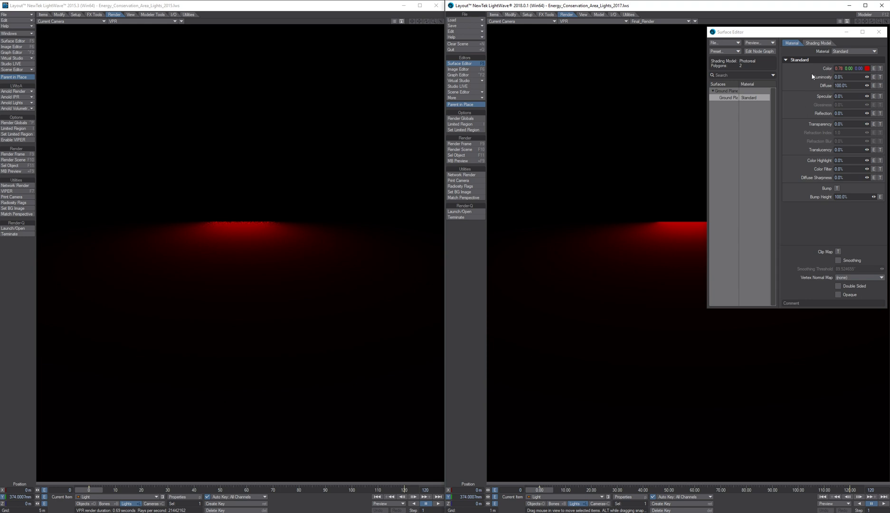
Set the Ground Plane surface's specularity to 100% in both LightWave 2015 and LightWave 2018.
left_click(21, 42)
mouse_move(354, 34)
left_mouse_down()
mouse_move(581, 45)
mouse_move(574, 37)
mouse_move(347, 33)
left_mouse_up()
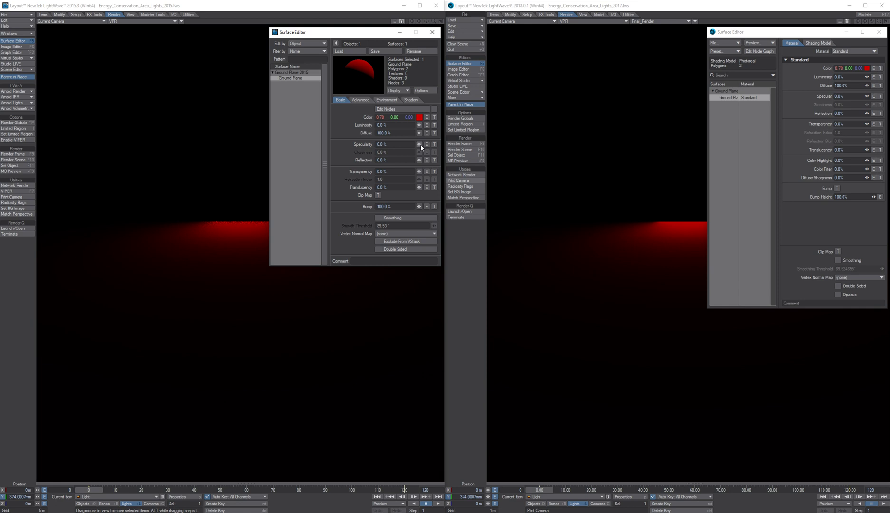
left_click_drag(419, 144, 391, 132)
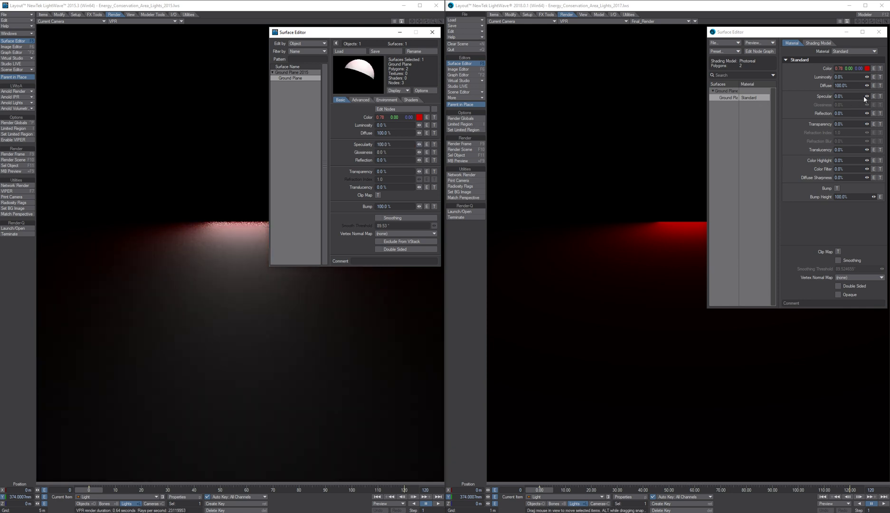
left_click_drag(867, 96, 879, 95)
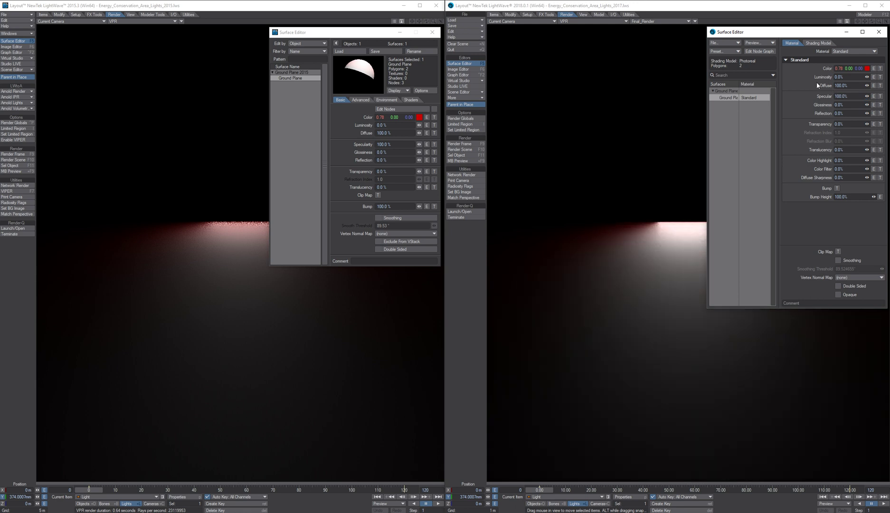
Set the Ground Plane surface's diffuse to 0% in both versions and view the unobstructed 2018 render.
left_click_drag(419, 133, 409, 134)
left_click_drag(867, 86, 846, 86)
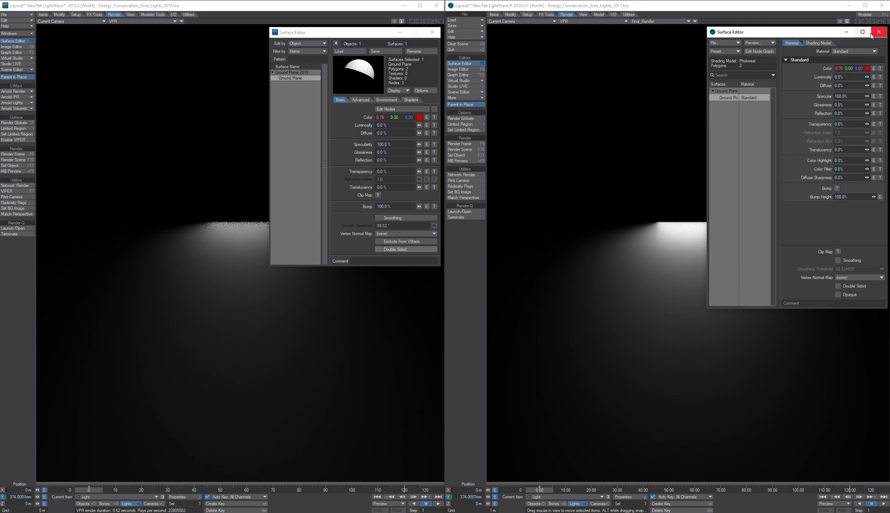
left_click(879, 32)
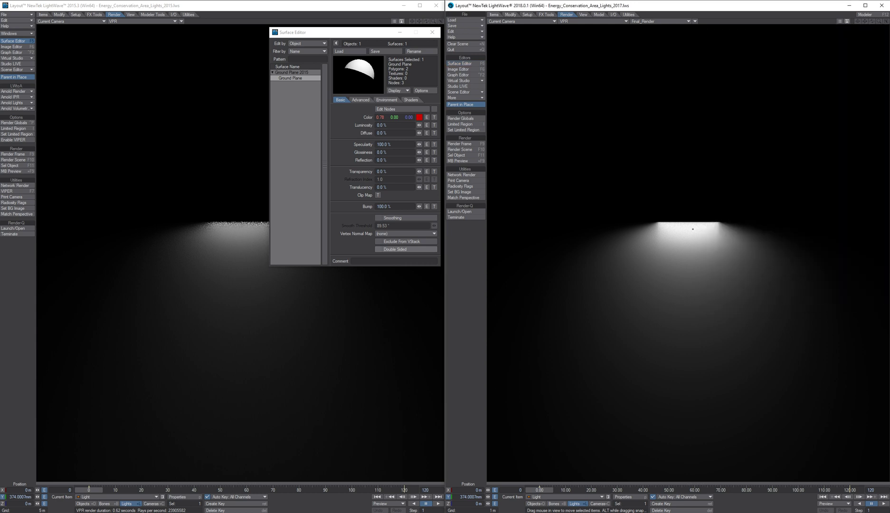
left_click(472, 64)
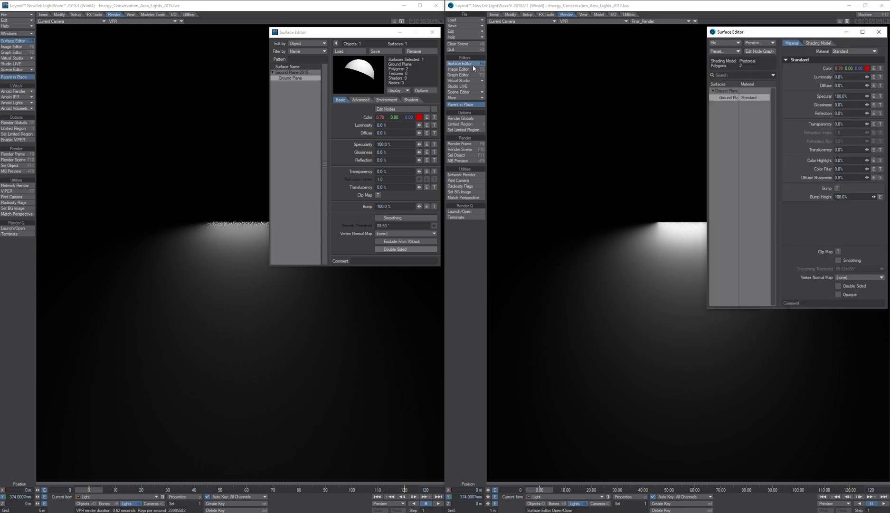
Set the Ground Plane surface's glossiness to 50% in both LightWave 2015 and LightWave 2018.
left_click(406, 152)
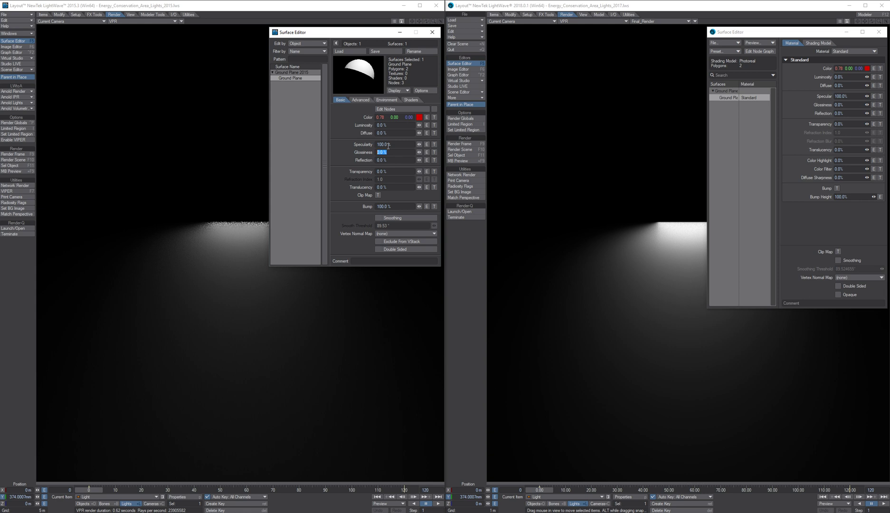
type("50")
key("Return")
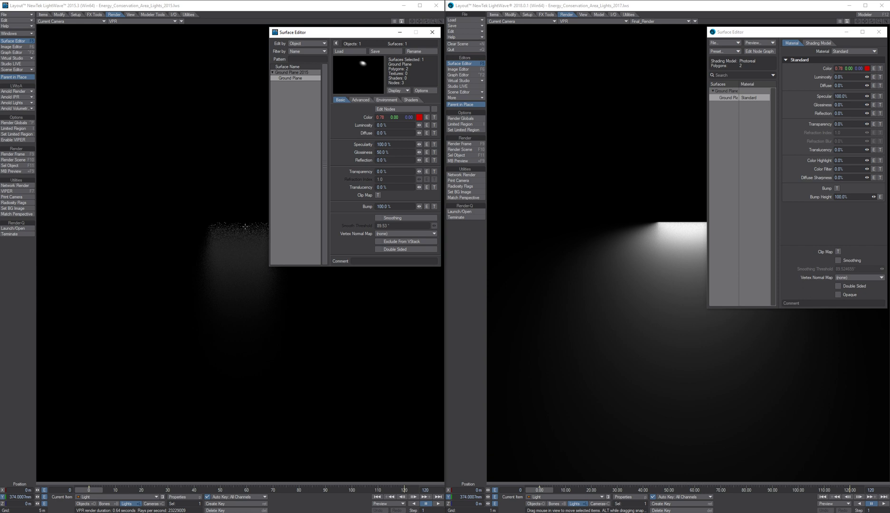
left_click(850, 105)
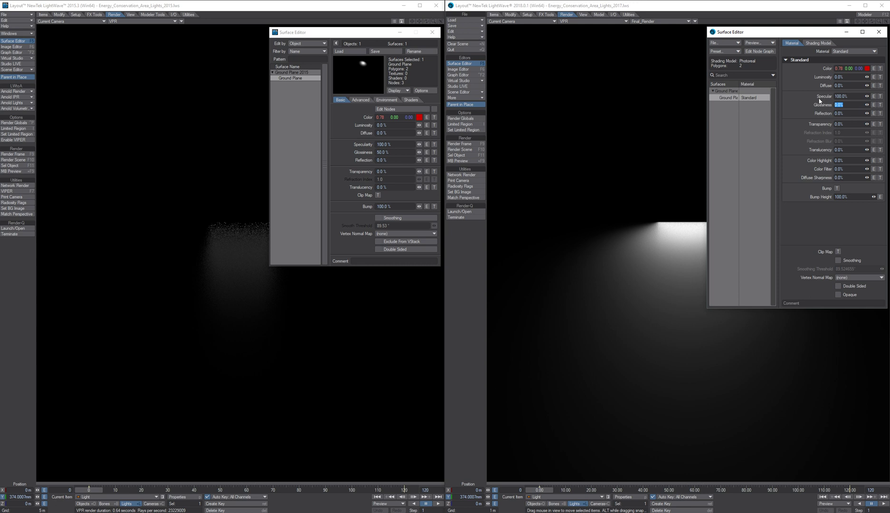
type("50")
key("Return")
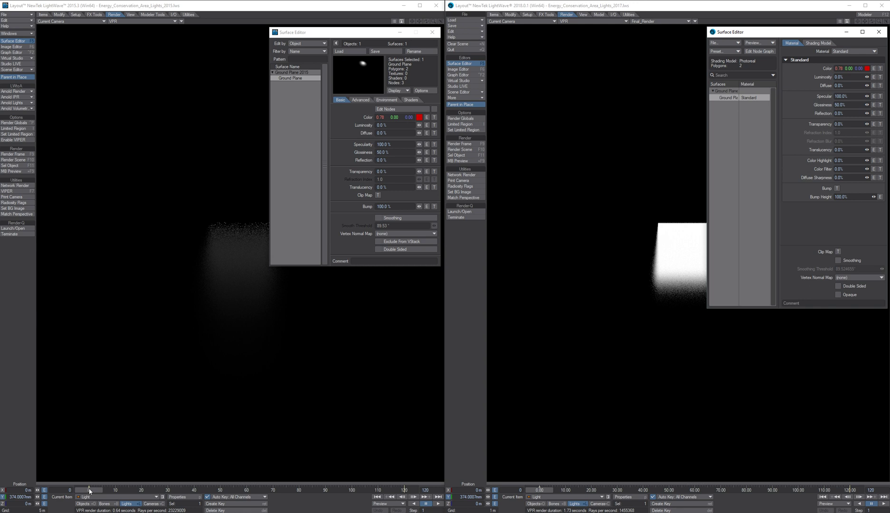
Scrub both scenes to frame 120 to compare the specular highlights, returning the 2018 scene to frame 0.
left_click_drag(89, 491, 405, 490)
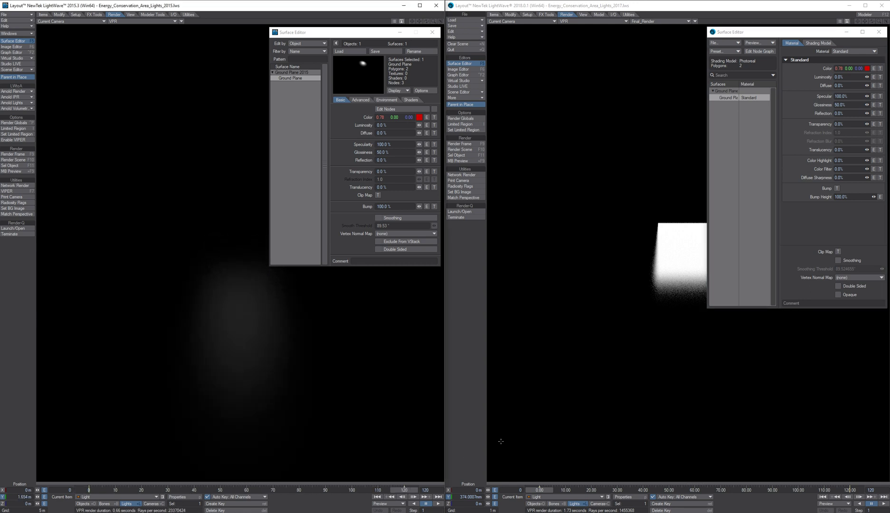
left_click_drag(540, 490, 848, 400)
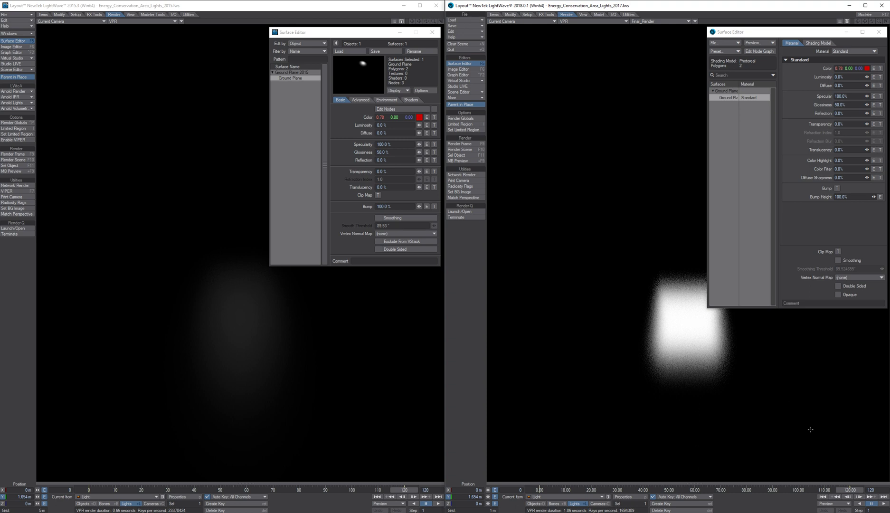
mouse_move(853, 491)
left_mouse_down()
mouse_move(540, 490)
mouse_move(742, 462)
mouse_move(850, 490)
left_mouse_up()
mouse_move(823, 447)
right_mouse_down()
mouse_move(547, 470)
mouse_move(812, 437)
right_mouse_up()
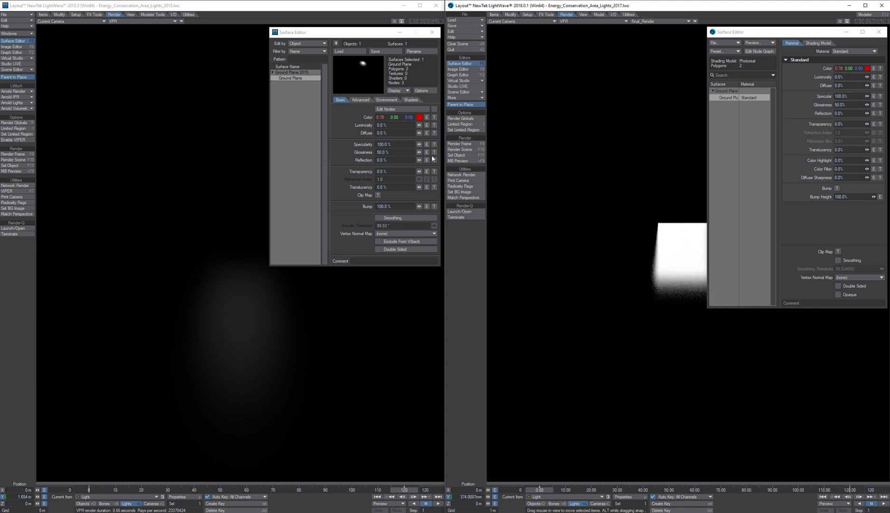
Set the Ground Plane surface's glossiness to 100% in both LightWave 2015 and LightWave 2018.
left_click(409, 153)
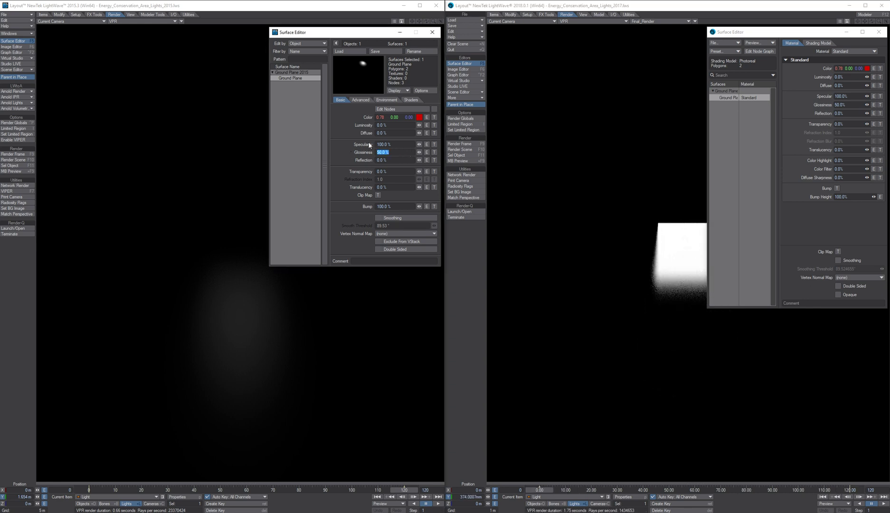
type("100")
key("Return")
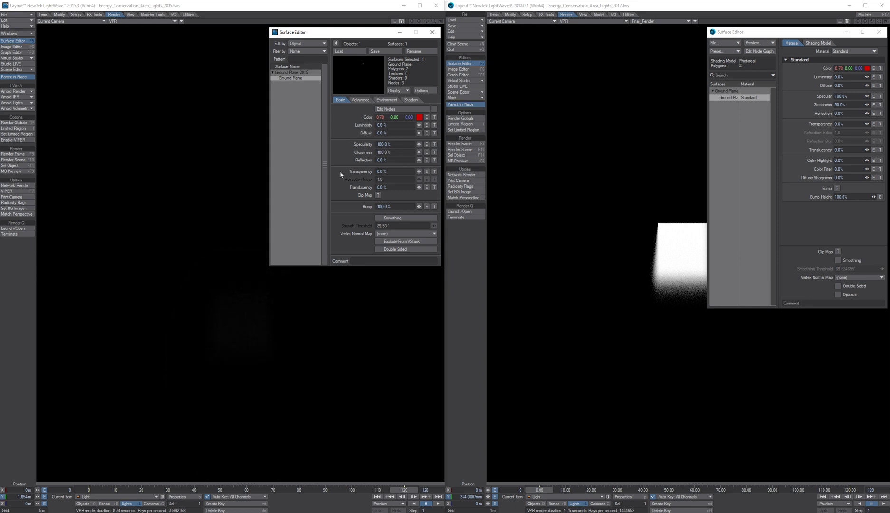
left_click(841, 105)
type("100")
key("Return")
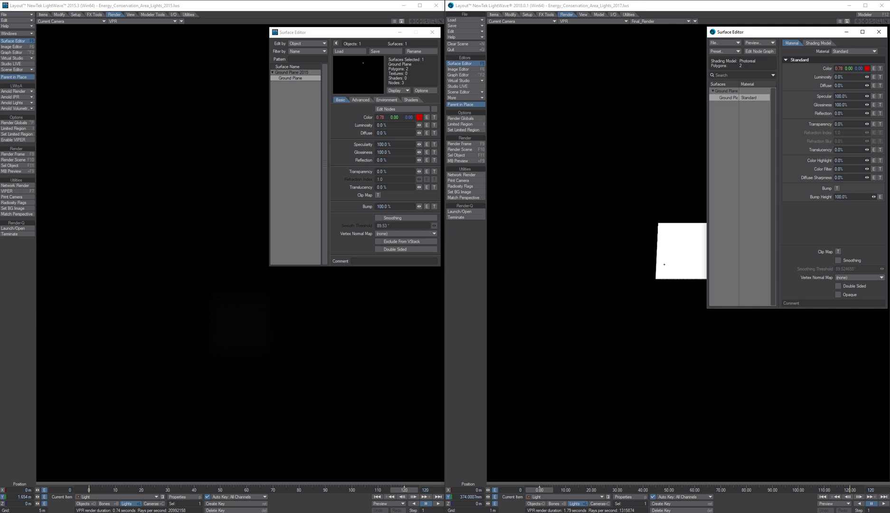
Check the 2018 highlight at frame 120, return both scenes to frame 0, and close both Surface Editors.
left_click(543, 490)
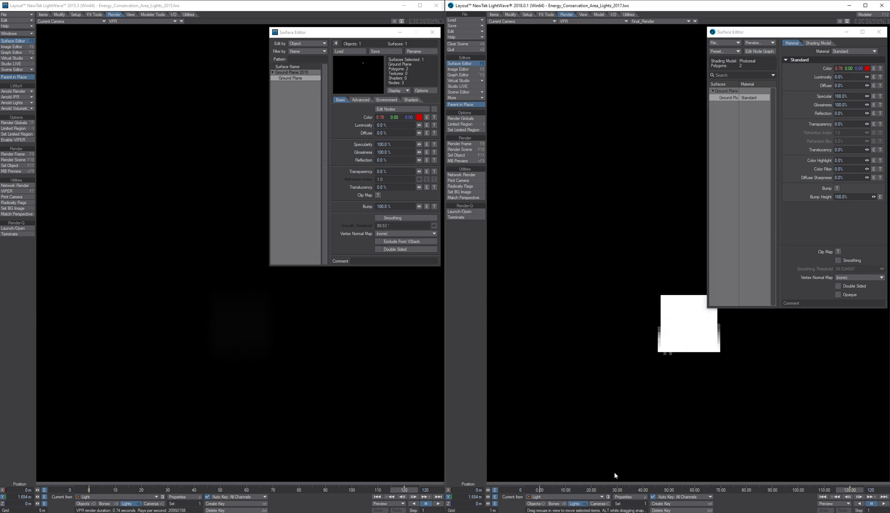
left_click(527, 491)
left_click(335, 489)
left_click_drag(336, 490, 89, 490)
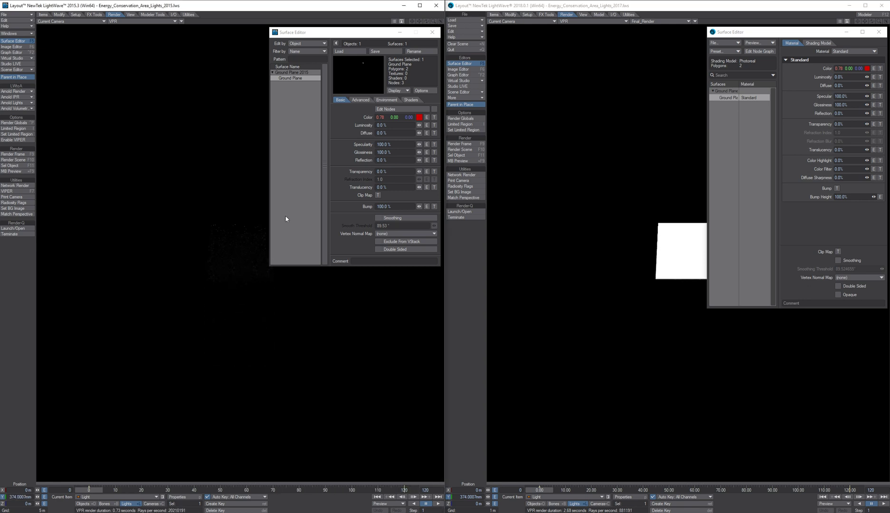
left_click(432, 32)
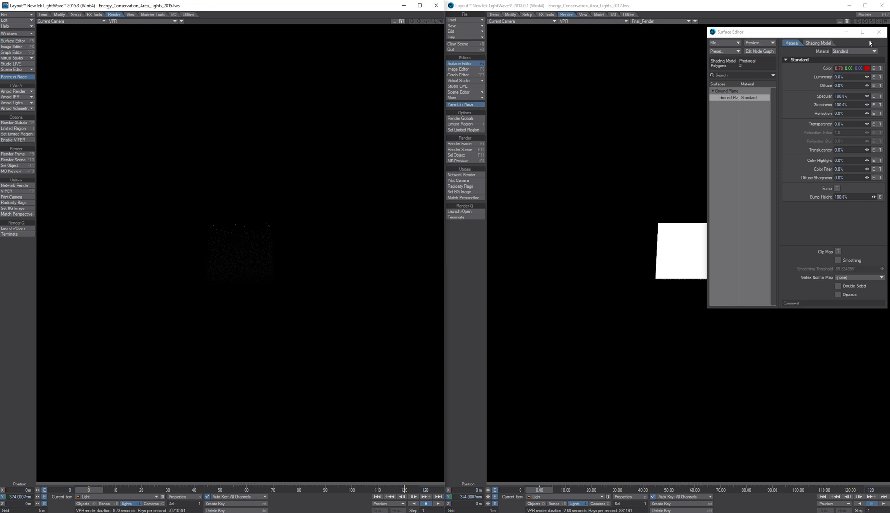
left_click(879, 32)
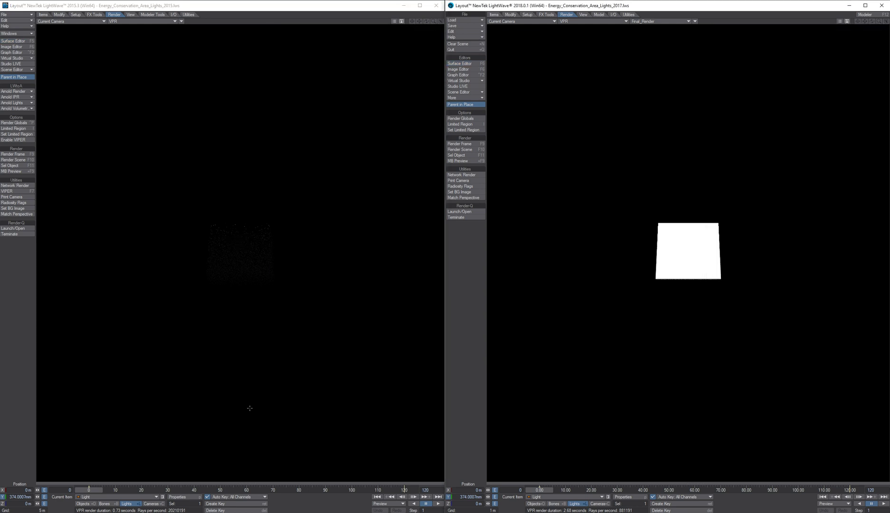